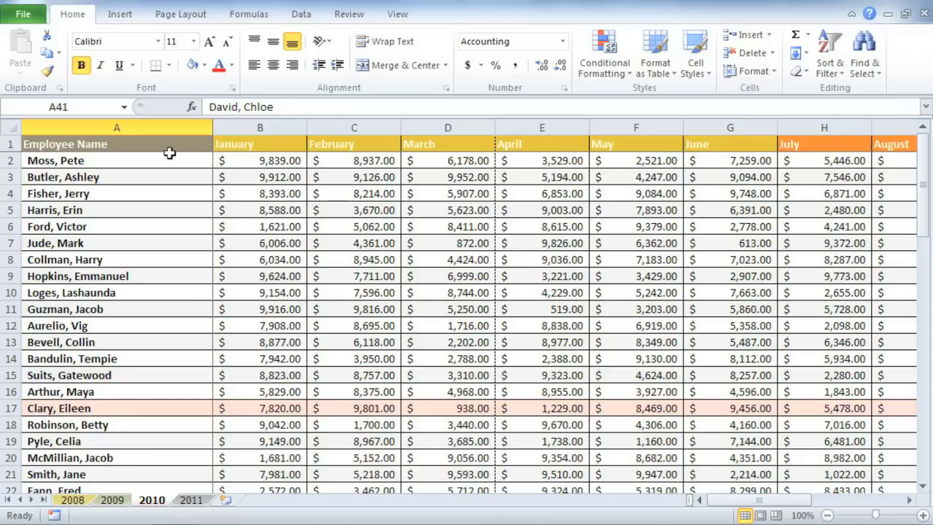
# Open the Backstage Info page for the Sales Record workbook.
pyautogui.click(37, 21)
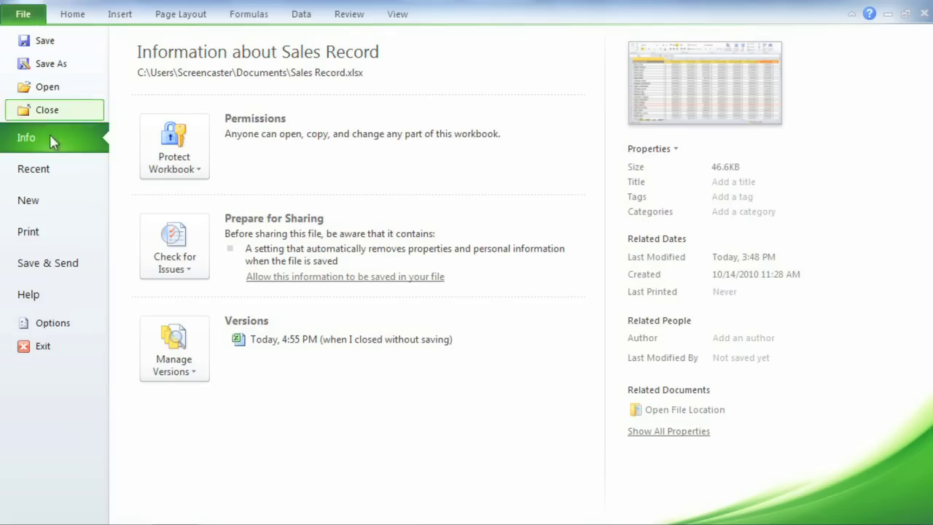
# Preview the Print page and review the Print Active Sheets choices, then return to the worksheet.
pyautogui.click(72, 240)
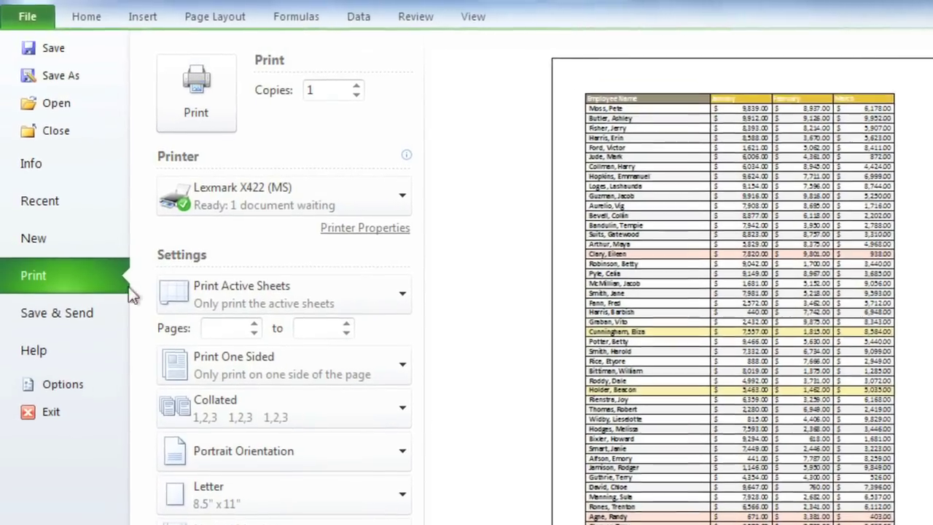
pyautogui.click(178, 296)
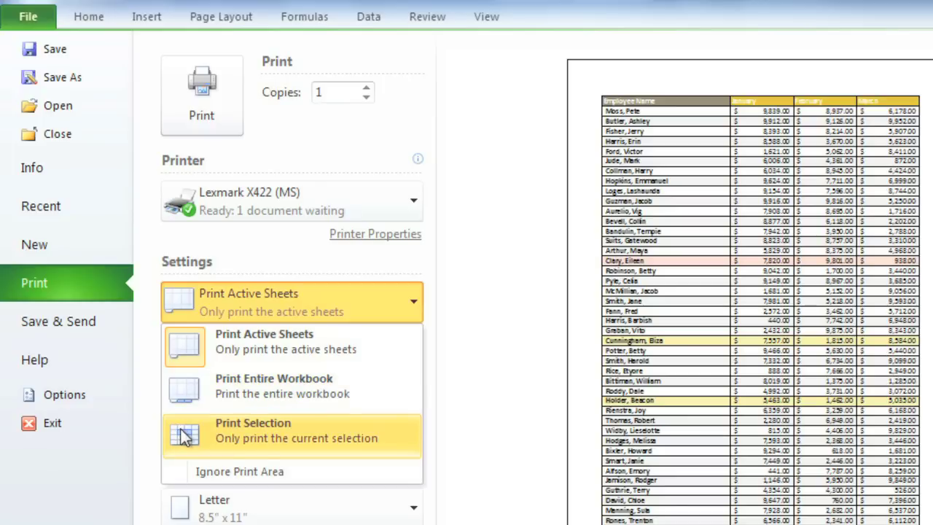
pyautogui.click(89, 17)
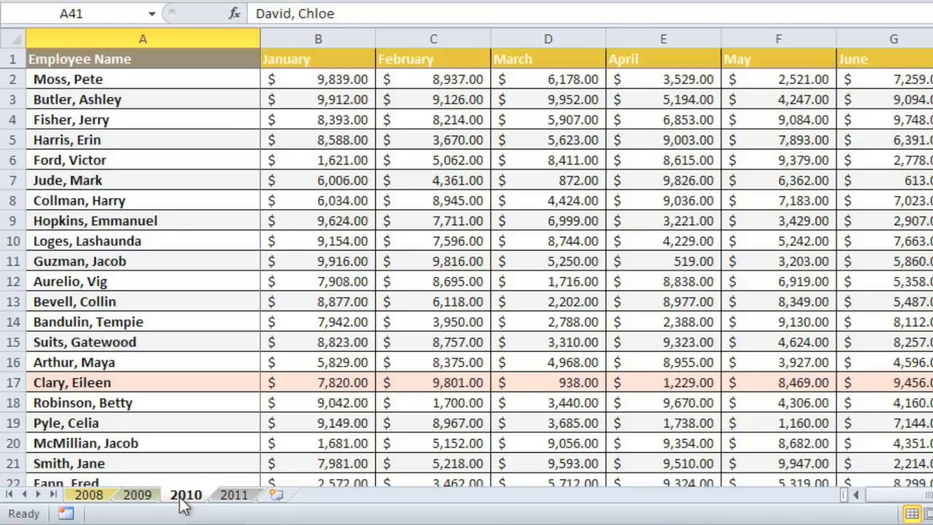
# Look through the 2008 and 2009 sheets, then come back to the 2010 sheet.
pyautogui.click(91, 498)
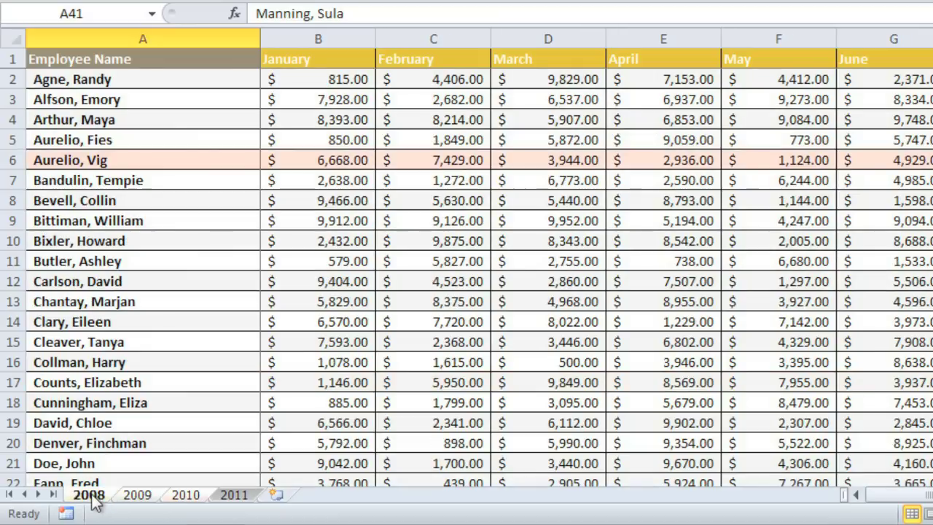
pyautogui.click(134, 498)
pyautogui.click(185, 499)
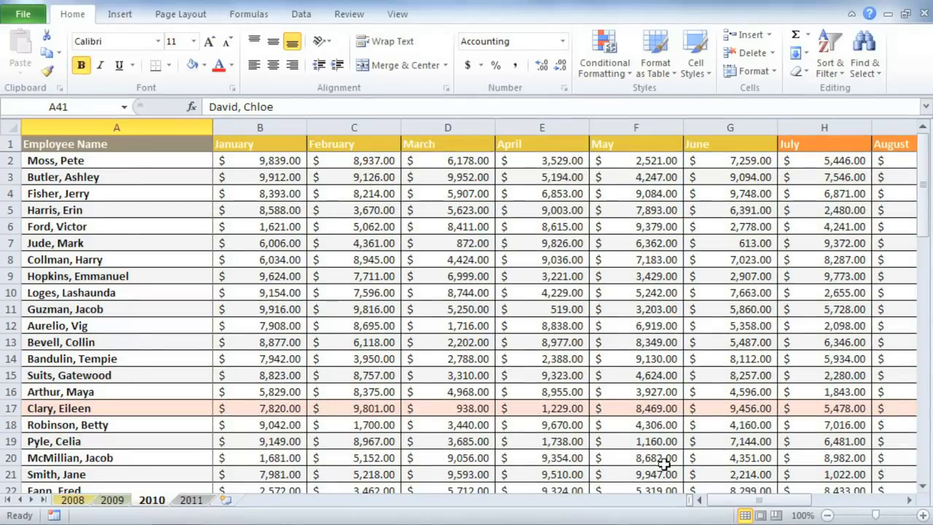
# Select A1:N41 on the 2010 sheet, from the header through row 41's Total.
pyautogui.click(818, 500)
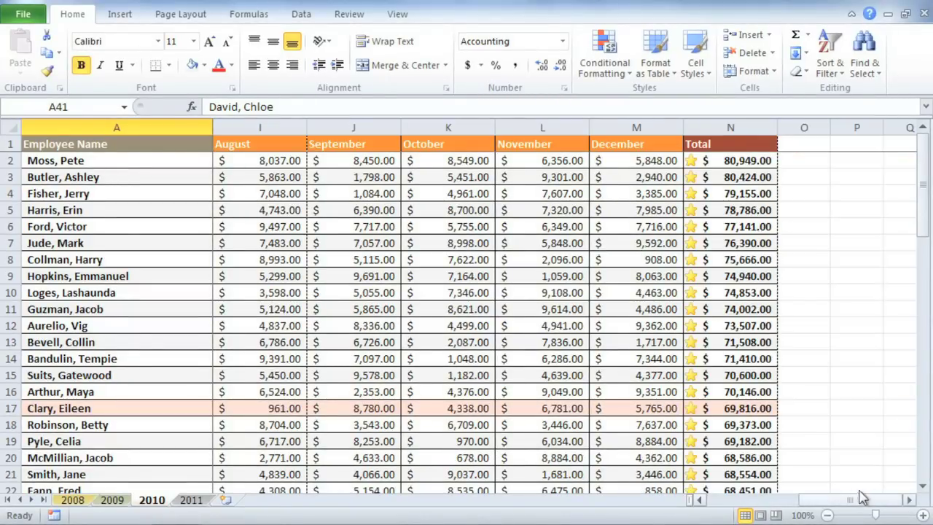
pyautogui.click(925, 476)
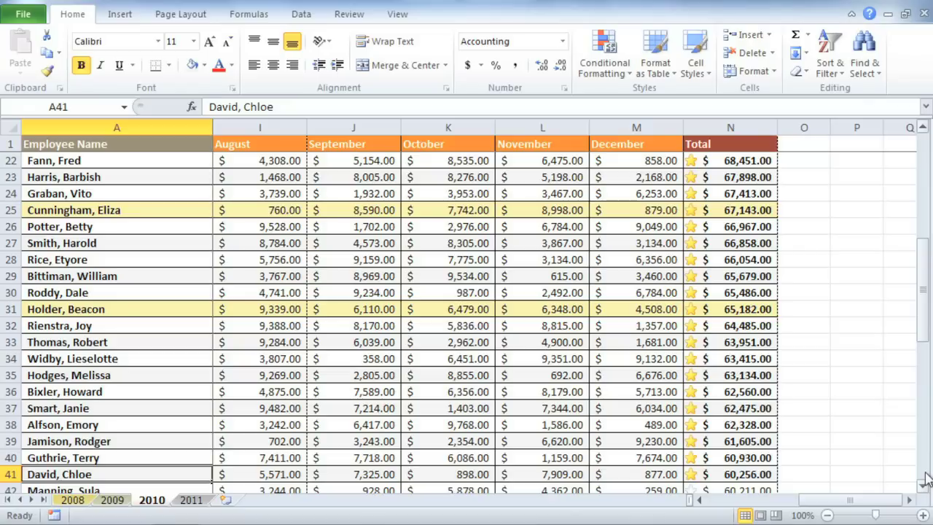
pyautogui.click(740, 472)
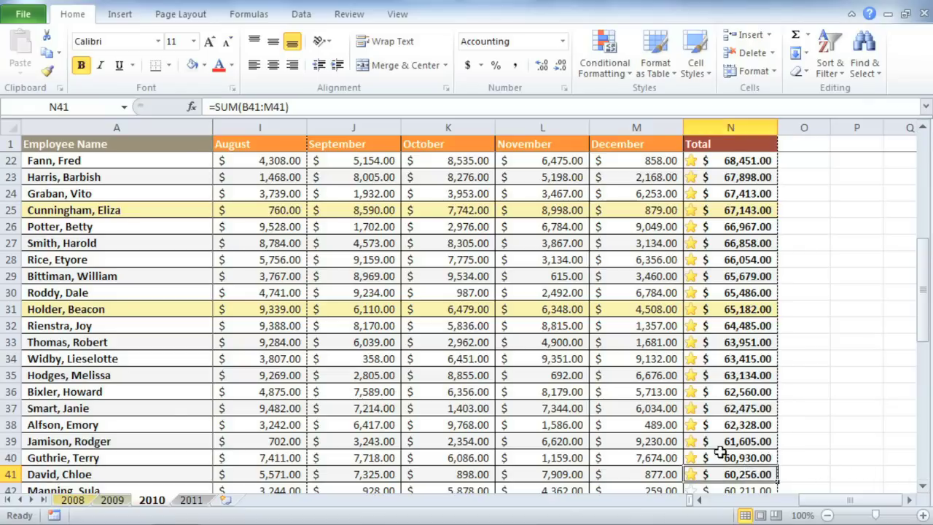
pyautogui.keyDown('shift'); pyautogui.click(151, 142); pyautogui.keyUp('shift')
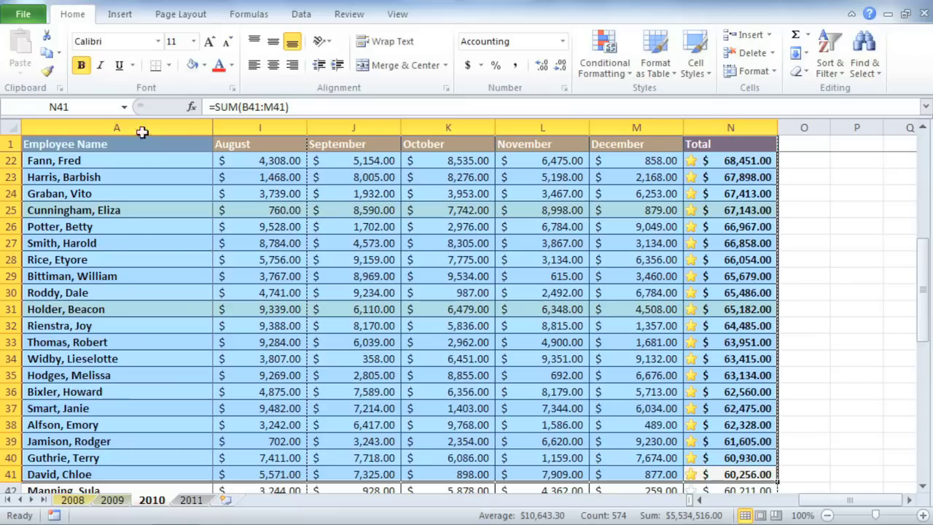
pyautogui.click(23, 16)
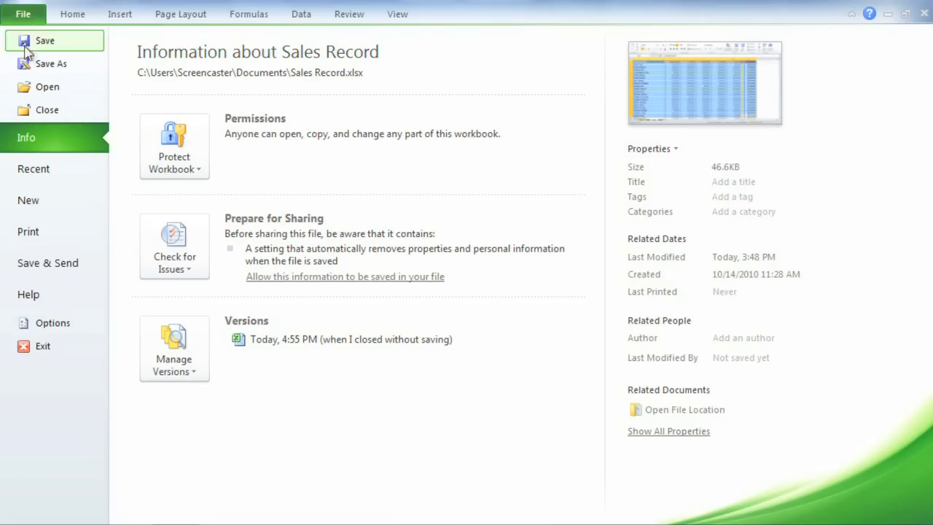
# Switch the print setting to Print Selection, cutting the preview to 3 pages.
pyautogui.click(63, 236)
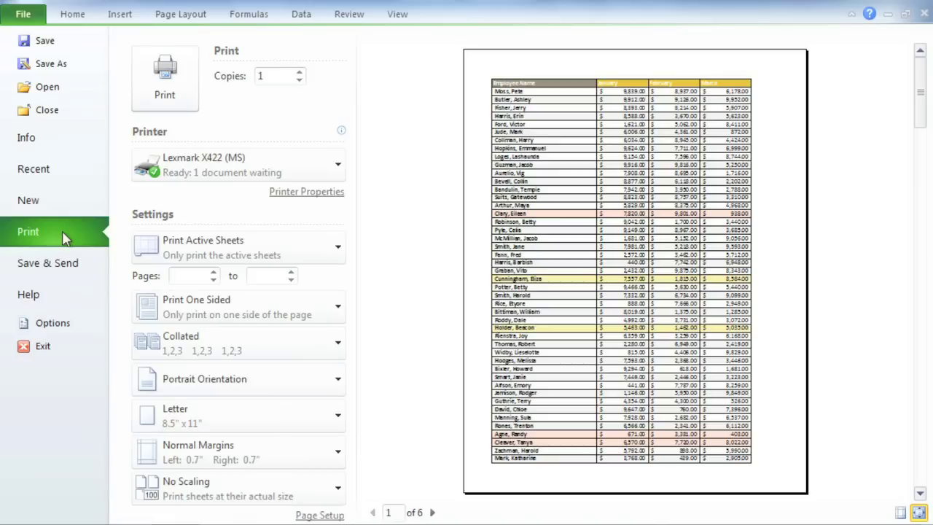
pyautogui.click(144, 250)
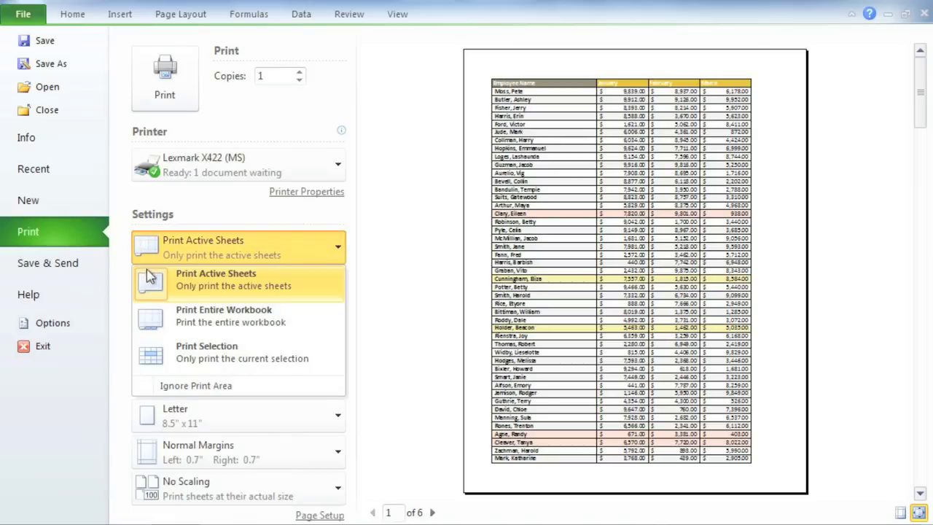
pyautogui.click(156, 356)
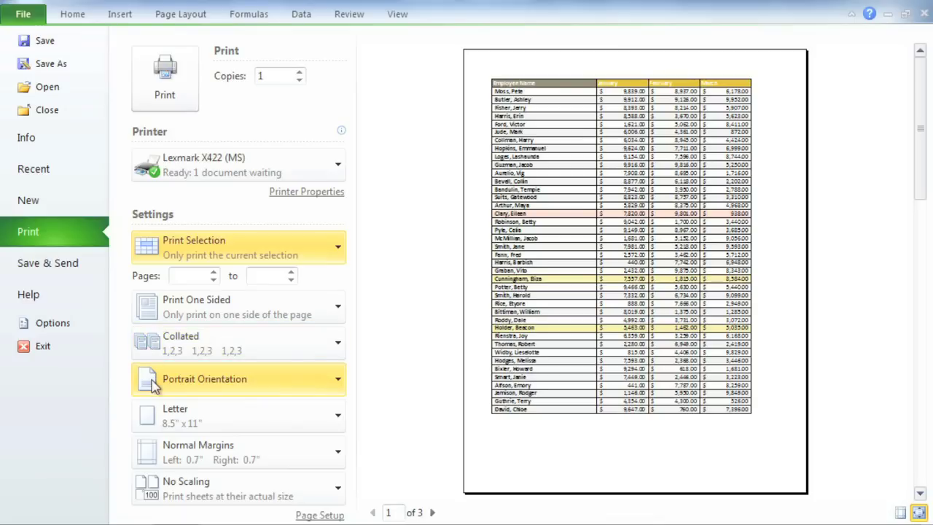
pyautogui.click(151, 384)
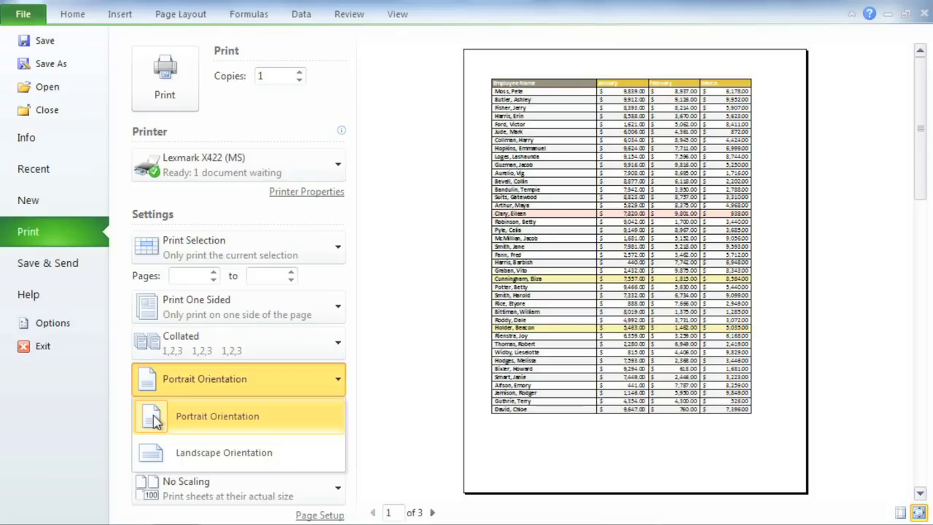
# Set Landscape orientation, try Fit Sheet on One Page, then revert to No Scaling.
pyautogui.click(151, 456)
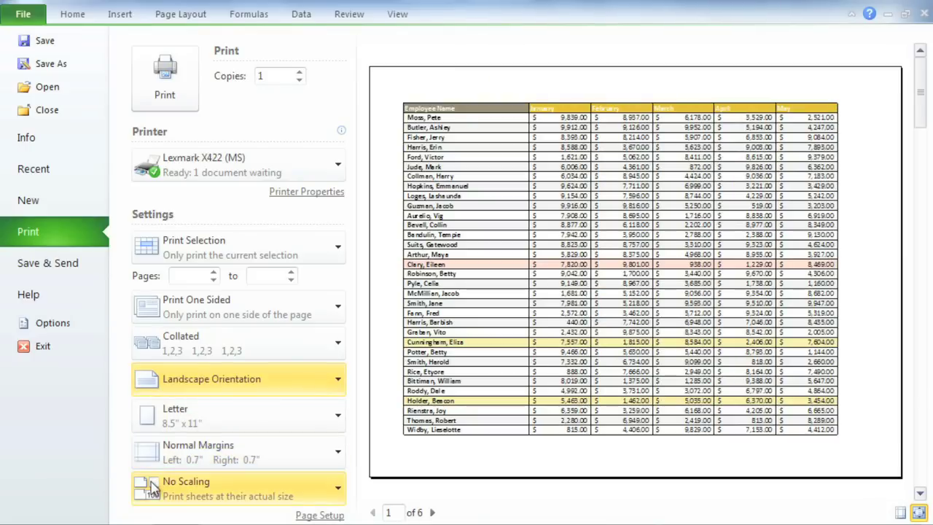
pyautogui.click(152, 487)
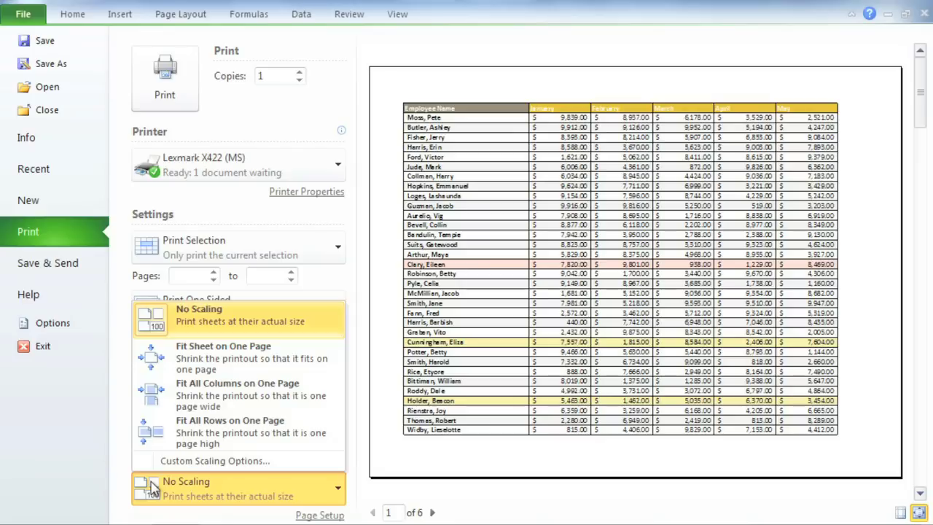
pyautogui.click(151, 364)
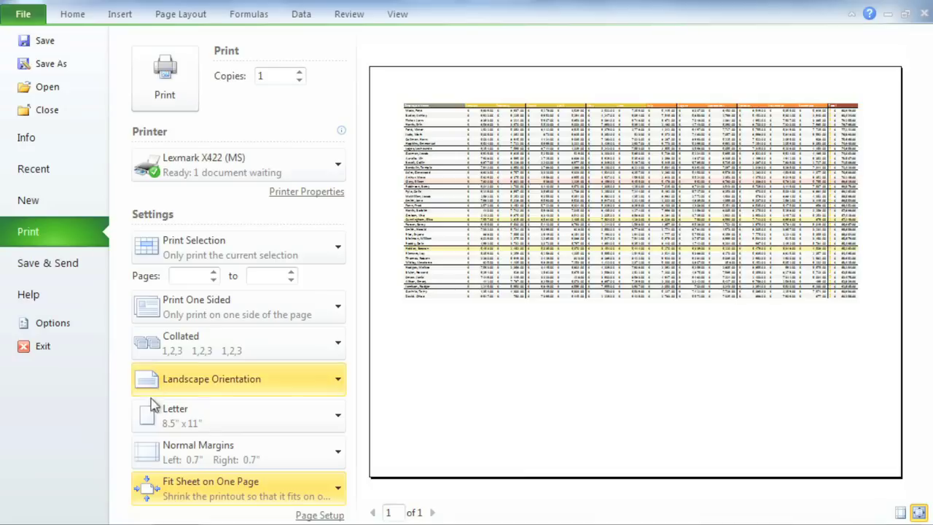
pyautogui.click(150, 485)
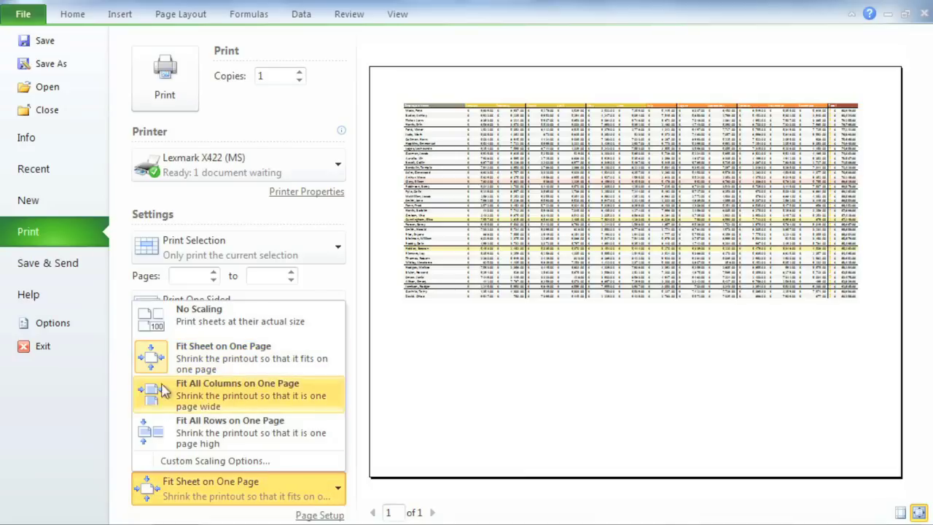
pyautogui.click(166, 334)
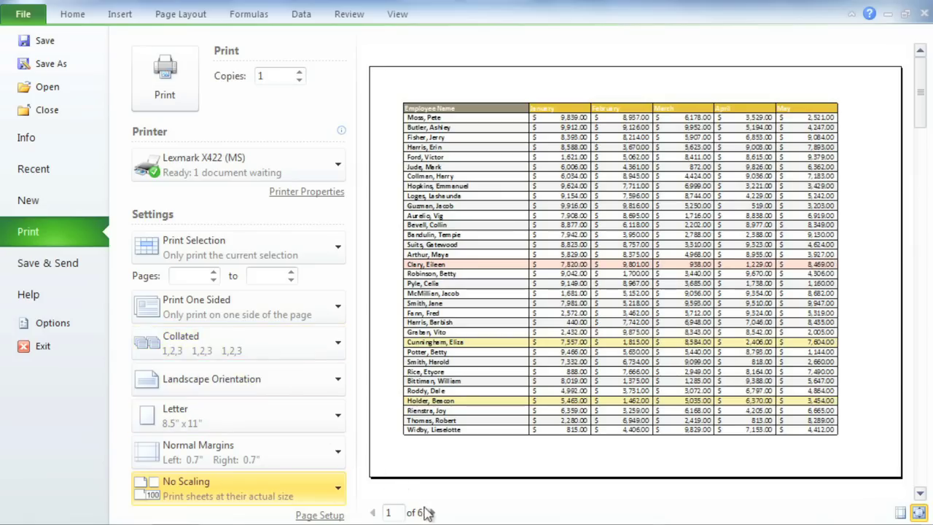
# Page through preview pages 2 to 4, then return to the sheet's Page Layout commands.
pyautogui.click(432, 513)
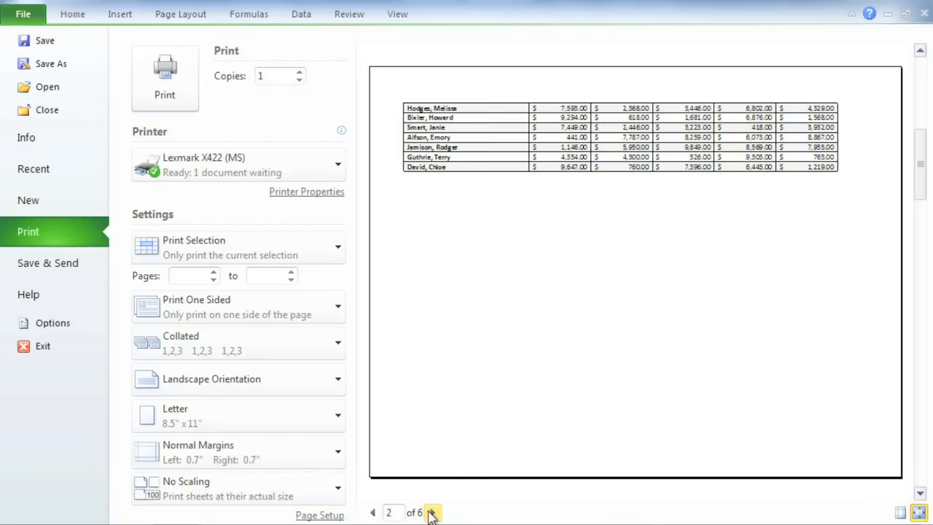
pyautogui.click(431, 513)
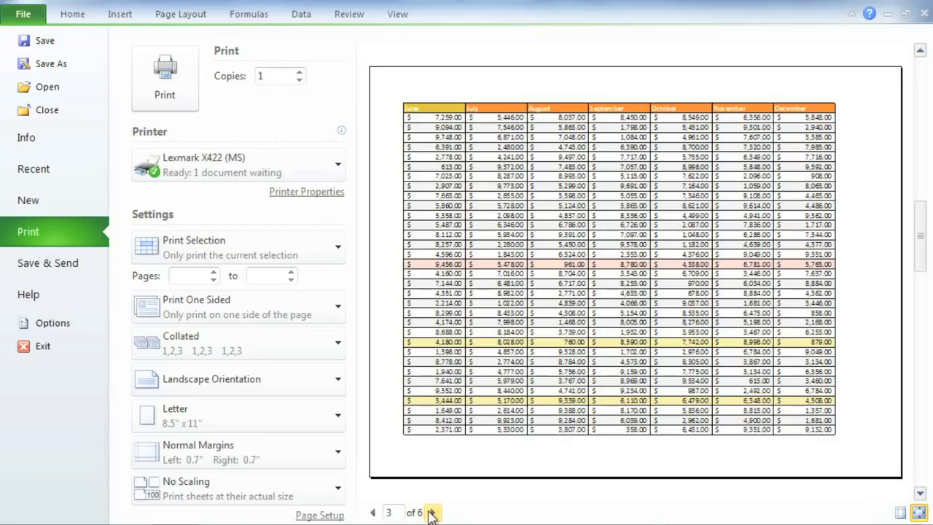
pyautogui.click(432, 514)
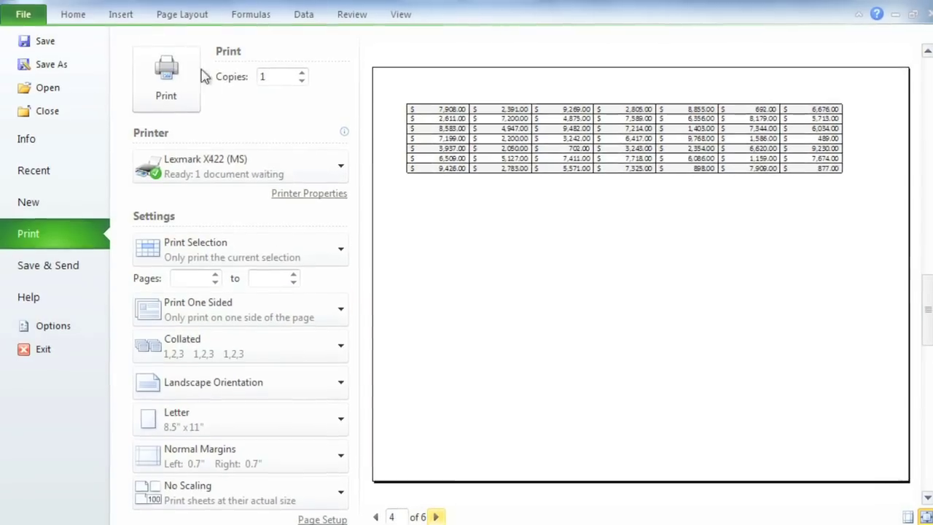
pyautogui.click(186, 21)
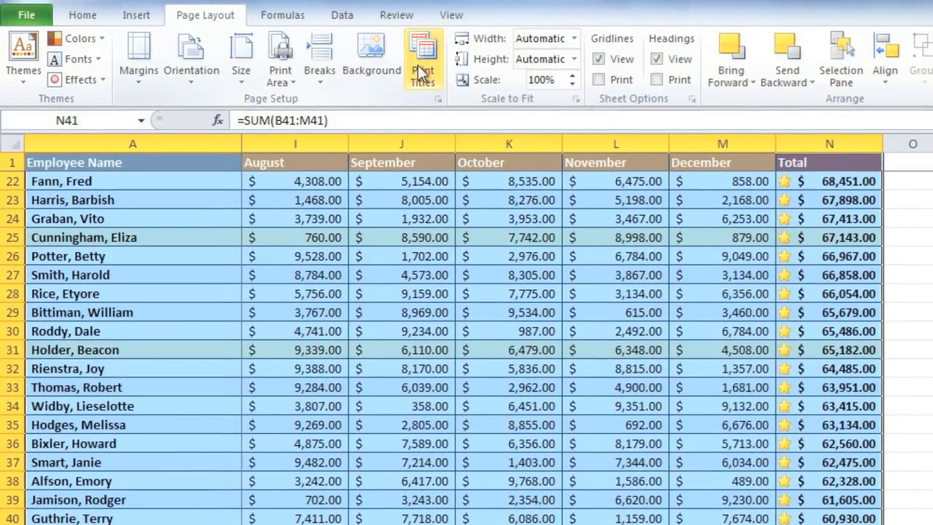
# Set print titles to repeat row $1:$1 at the top and column $A:$A at the left.
pyautogui.click(421, 73)
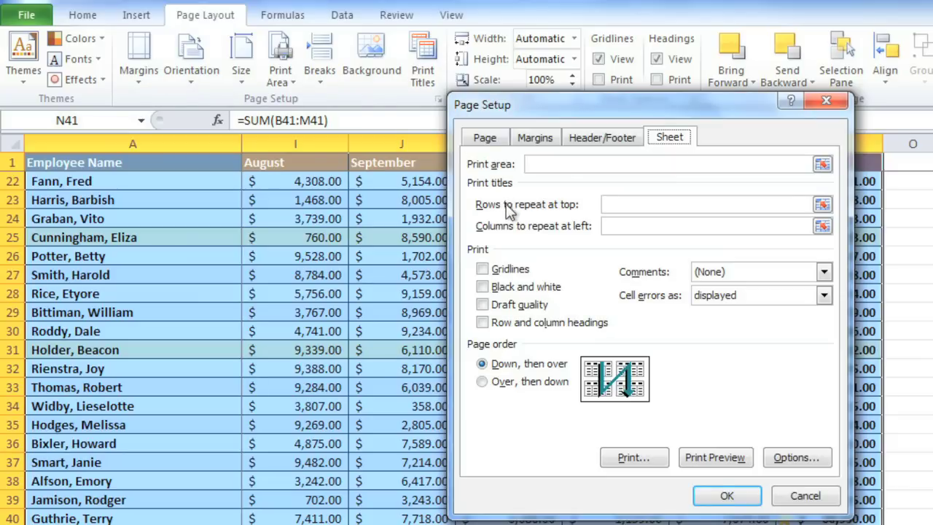
pyautogui.click(823, 204)
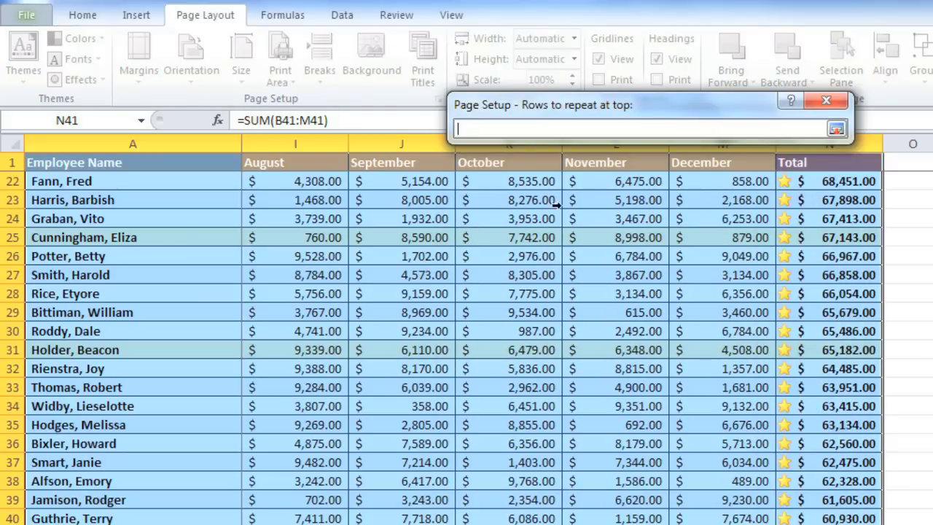
pyautogui.click(13, 163)
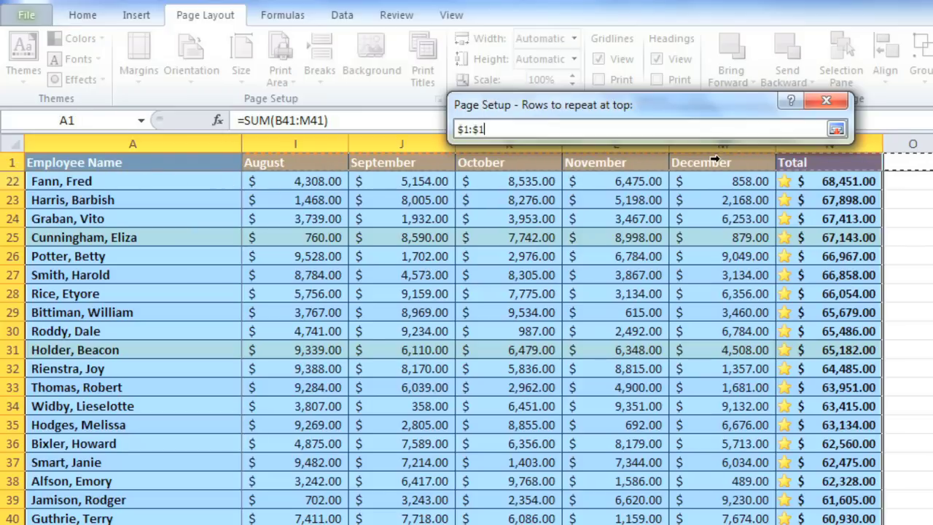
pyautogui.click(836, 129)
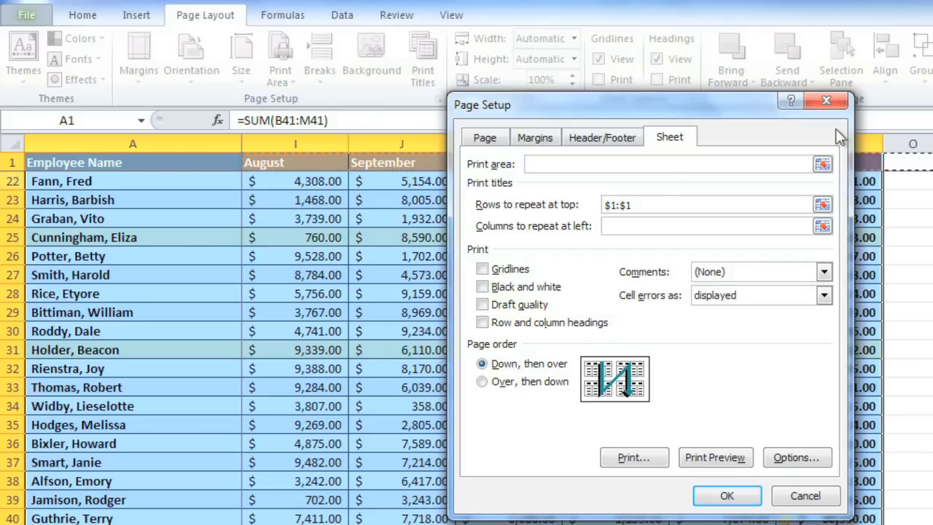
pyautogui.click(823, 226)
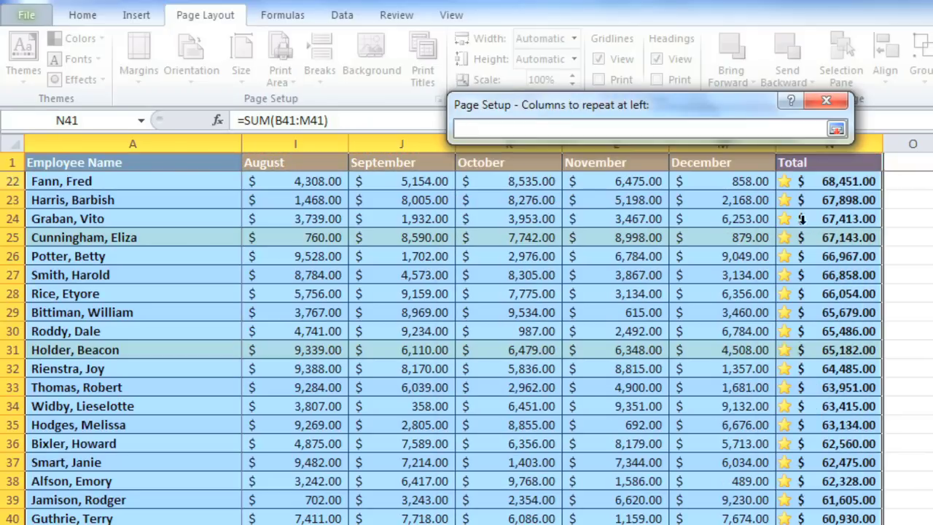
pyautogui.click(192, 141)
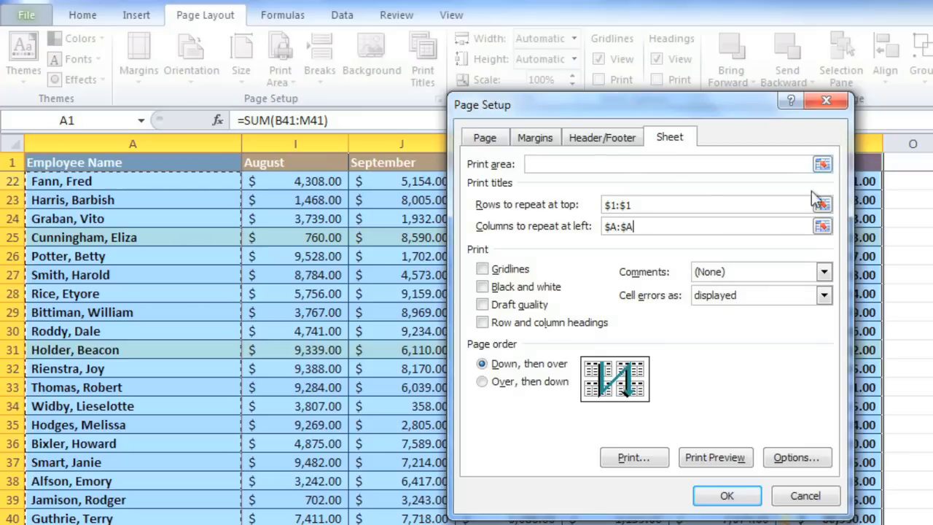
pyautogui.click(724, 494)
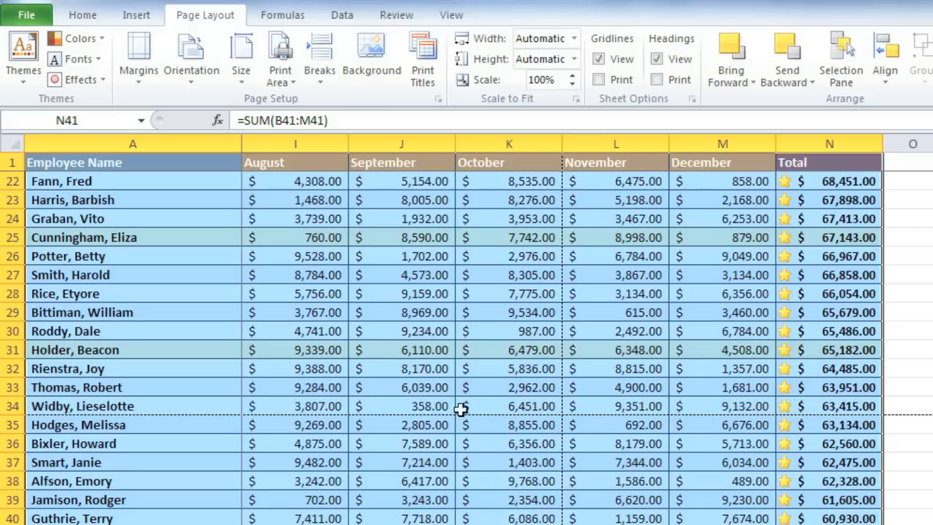
pyautogui.click(14, 181)
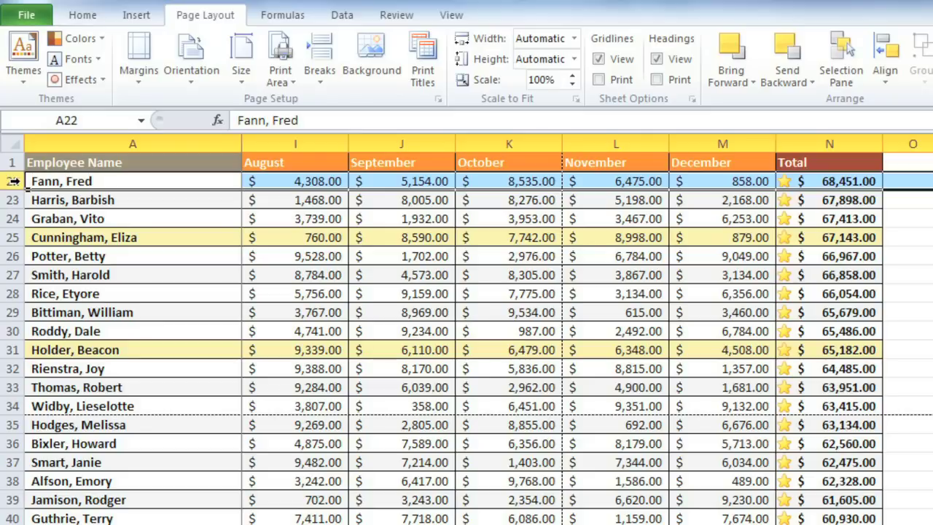
# Insert a page break above row 22, then reselect A1:N41 using Ctrl+Shift+Home.
pyautogui.click(319, 77)
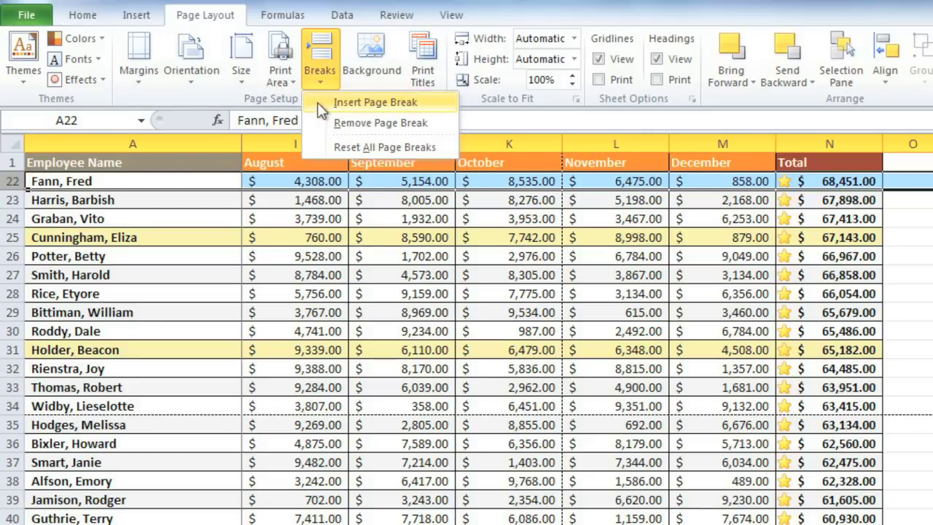
pyautogui.click(320, 104)
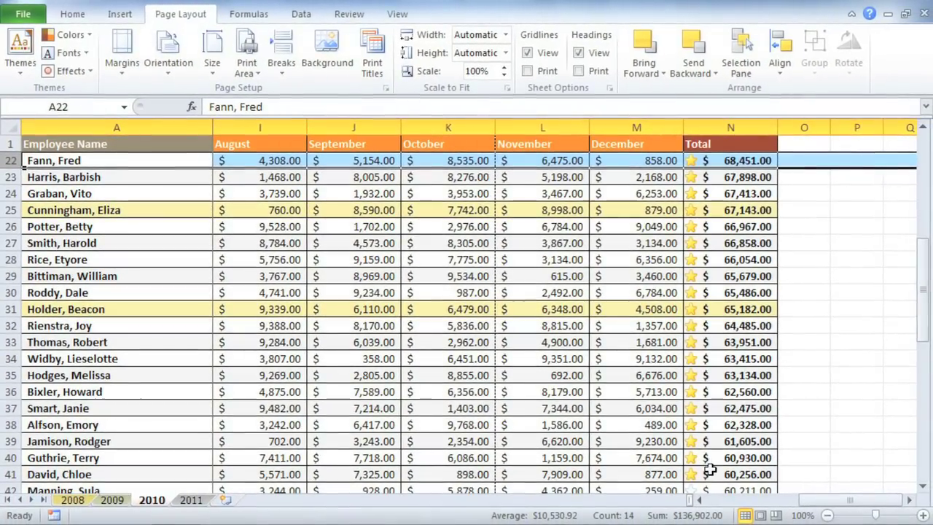
pyautogui.click(726, 480)
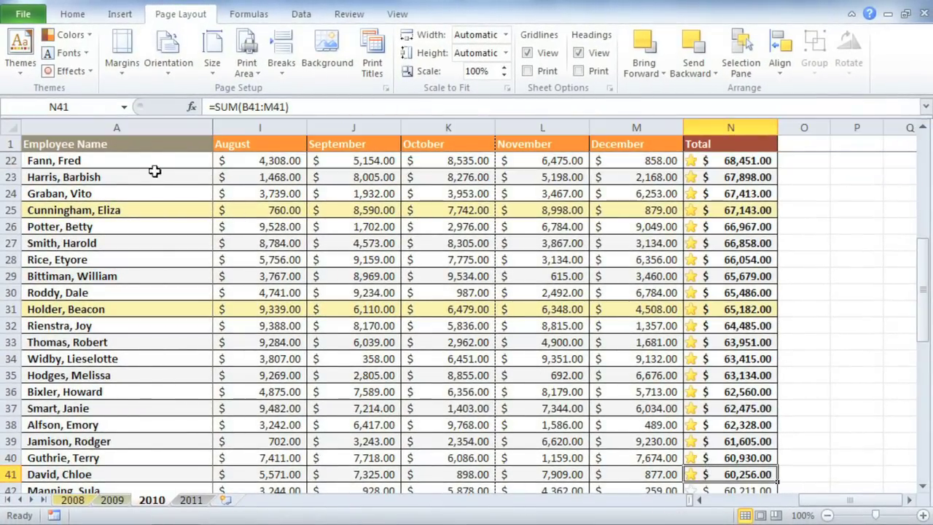
pyautogui.hotkey('ctrl', 'shift', 'Home')
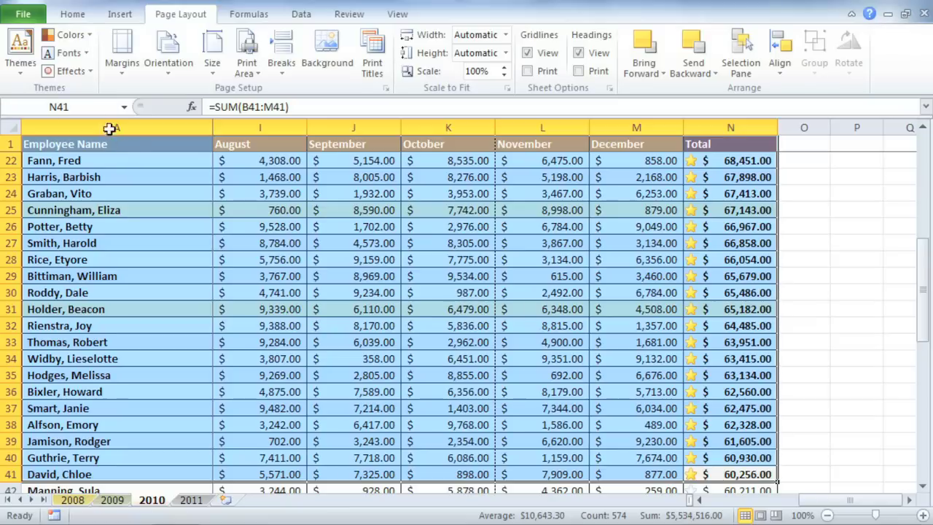
pyautogui.click(37, 17)
# Open the print preview of the selection and page through to page 5 of 6.
pyautogui.click(66, 235)
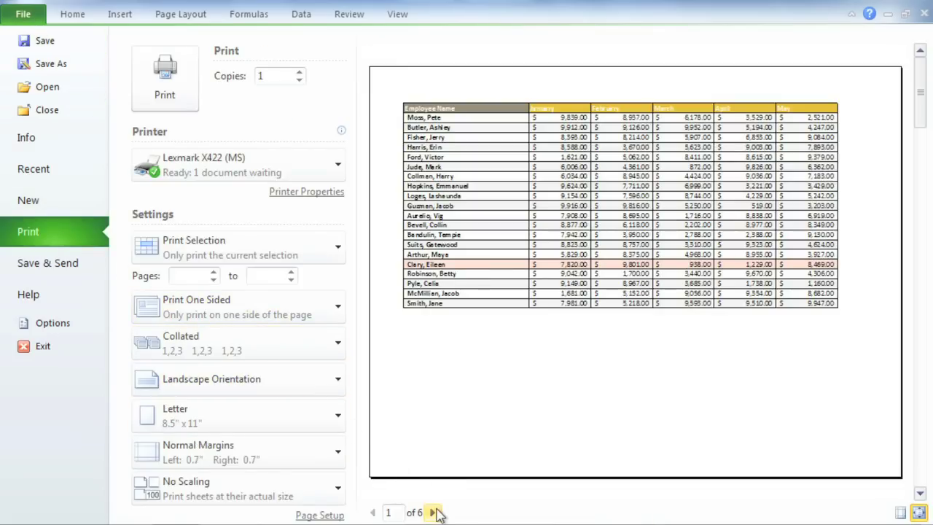
pyautogui.click(434, 512)
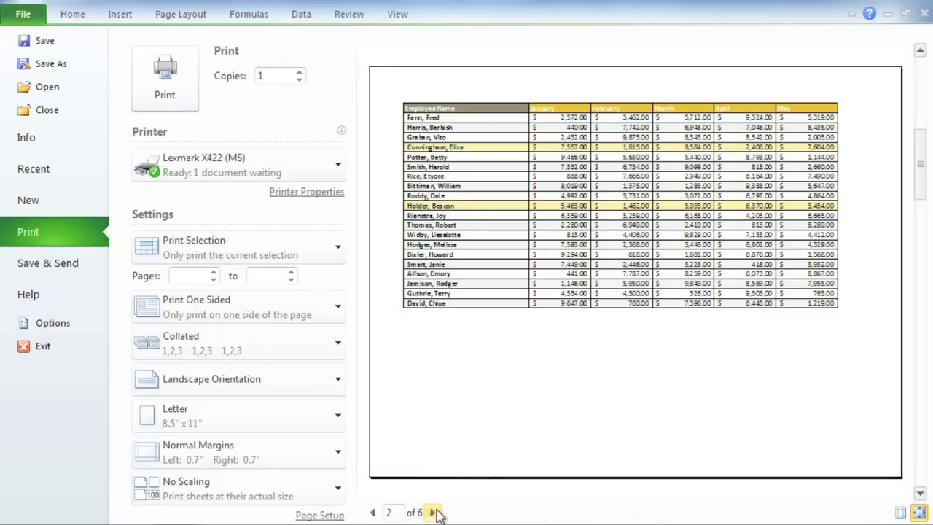
pyautogui.click(433, 513)
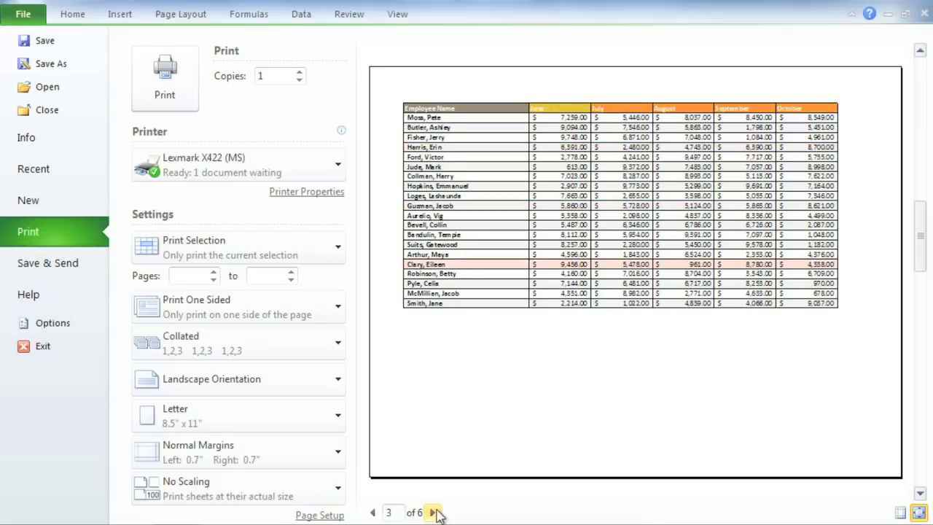
pyautogui.click(433, 513)
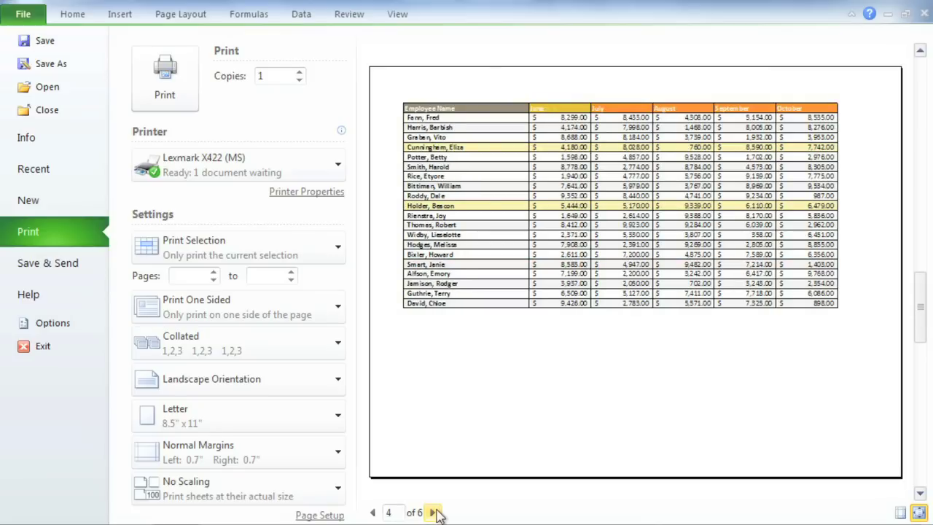
pyautogui.click(434, 512)
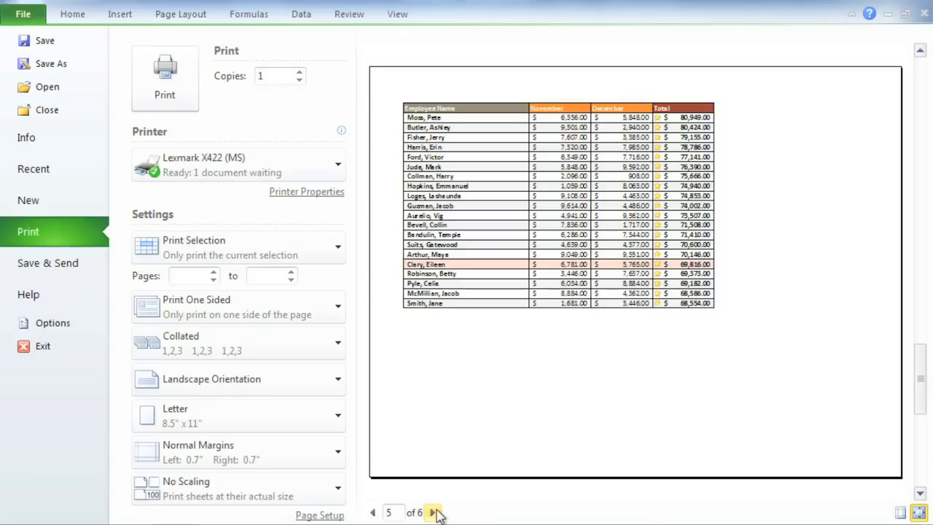
# Jump the preview back to page 1 and display the margin guides.
pyautogui.doubleClick(394, 513)
pyautogui.write('1')
pyautogui.press('Return')
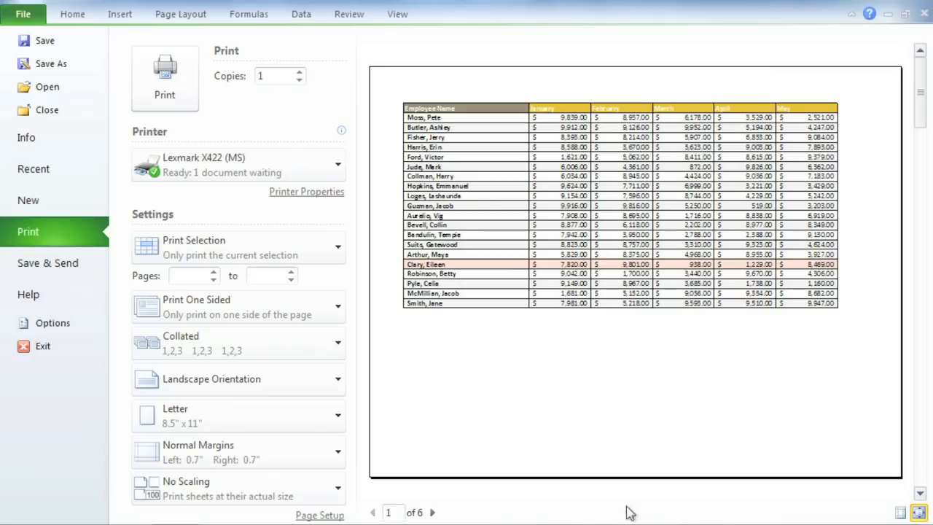
pyautogui.click(901, 514)
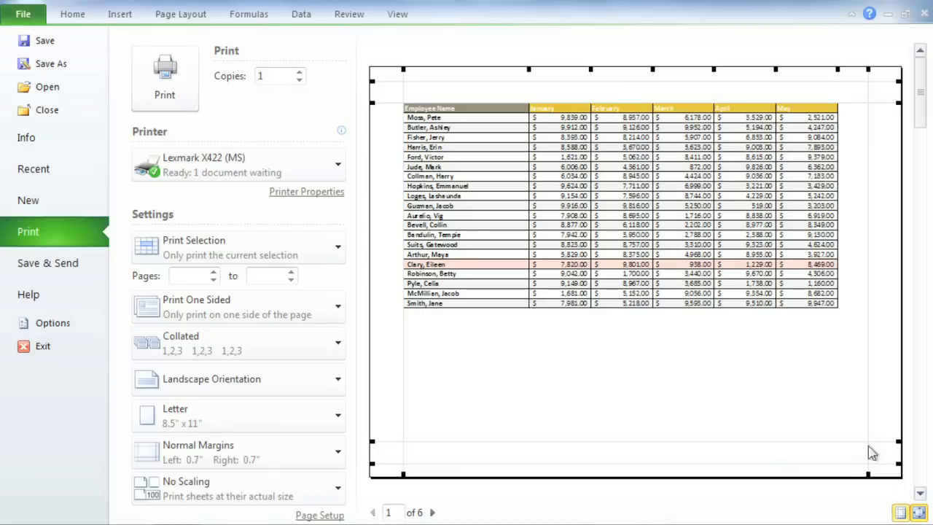
# Set custom margins of 0.31" right and 0.26" left to fit June on page 1, then print the selection.
pyautogui.moveTo(868, 334); pyautogui.dragTo(887, 340)
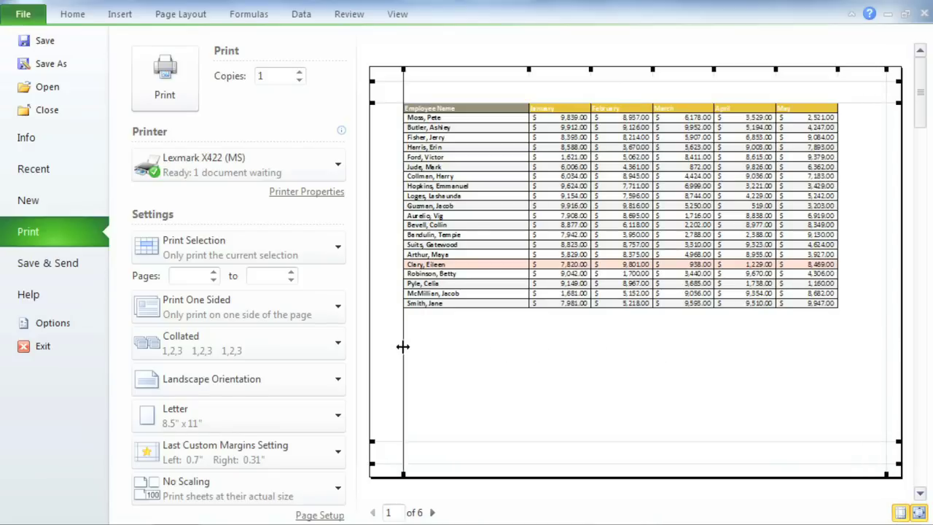
pyautogui.moveTo(404, 345); pyautogui.dragTo(382, 348)
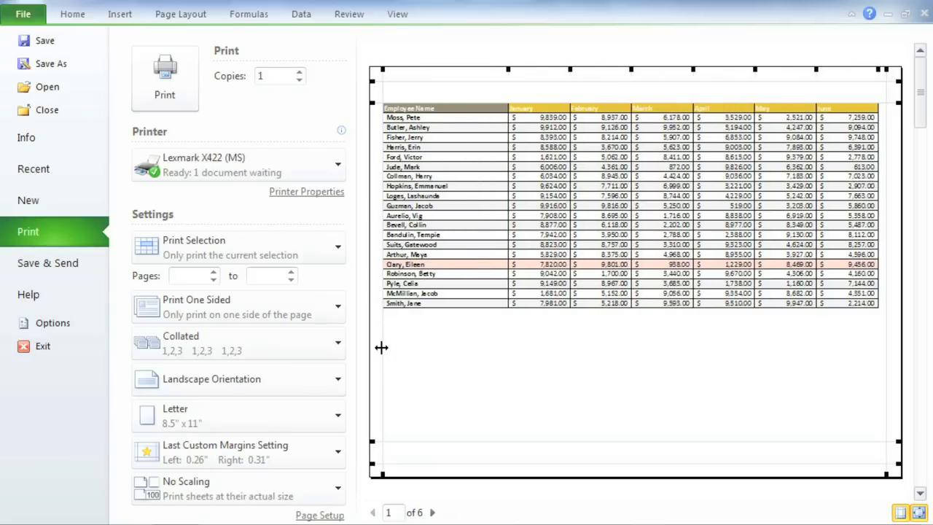
pyautogui.click(164, 95)
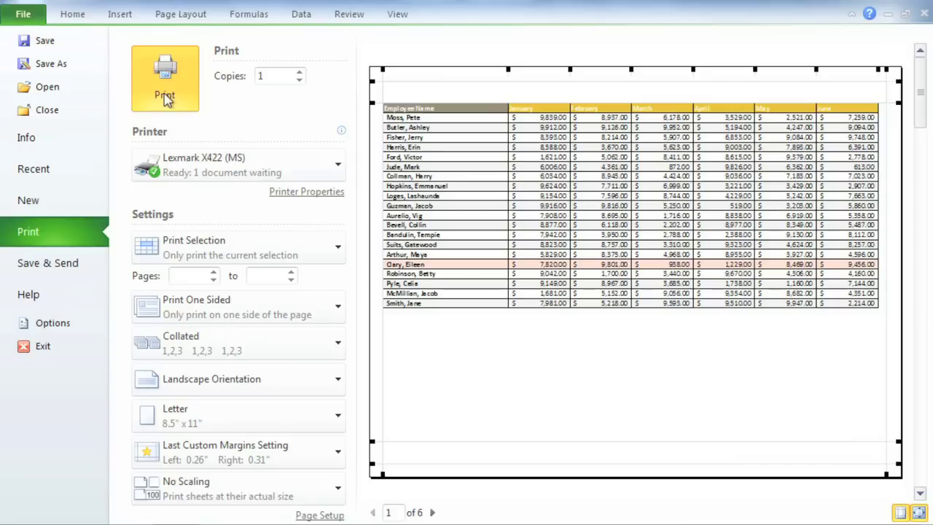